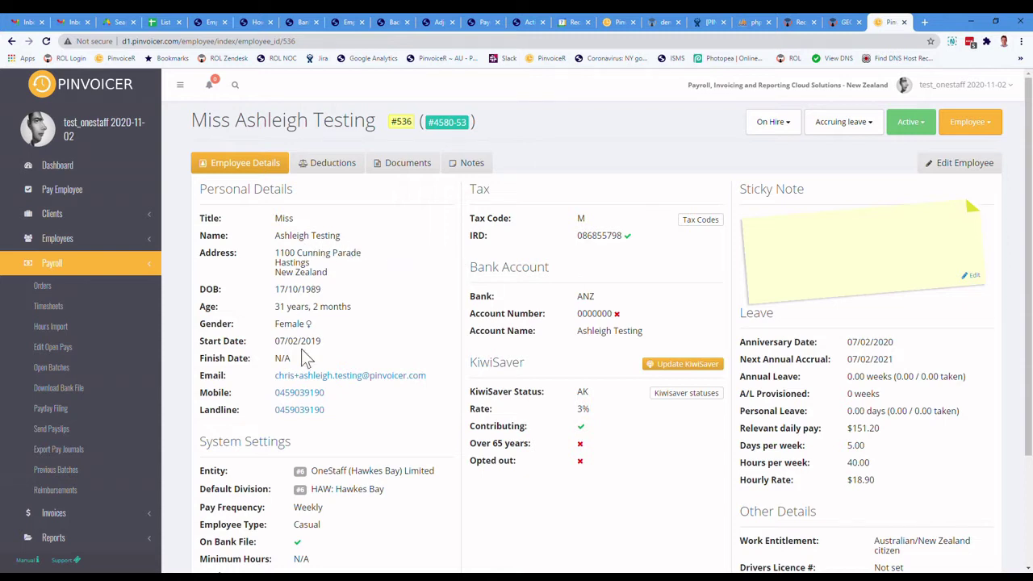
Review the employee's personal details and the assigned entity, highlighting the employee name and the entity name
scroll(323, 343, down, 2)
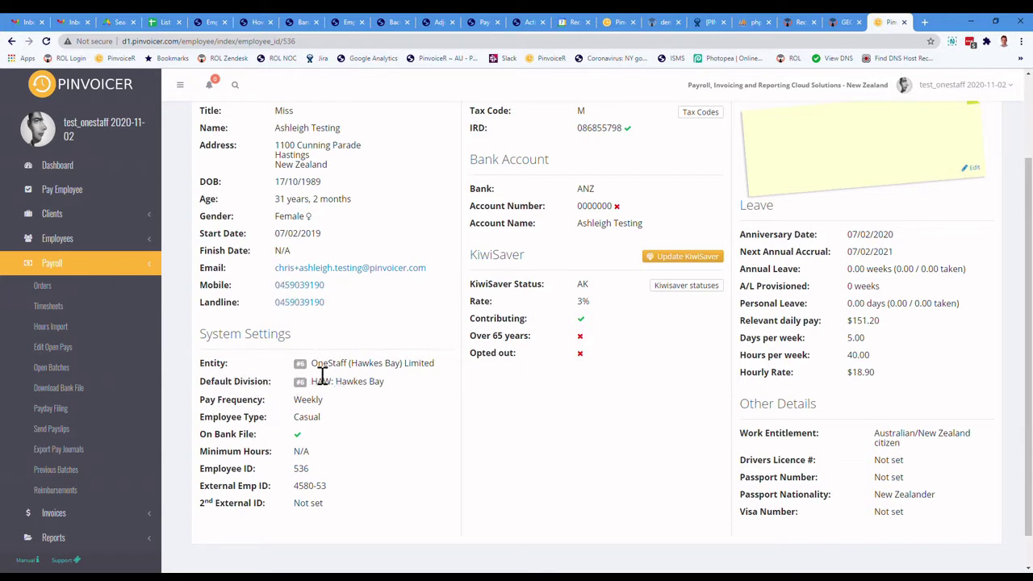
drag(311, 364, 449, 370)
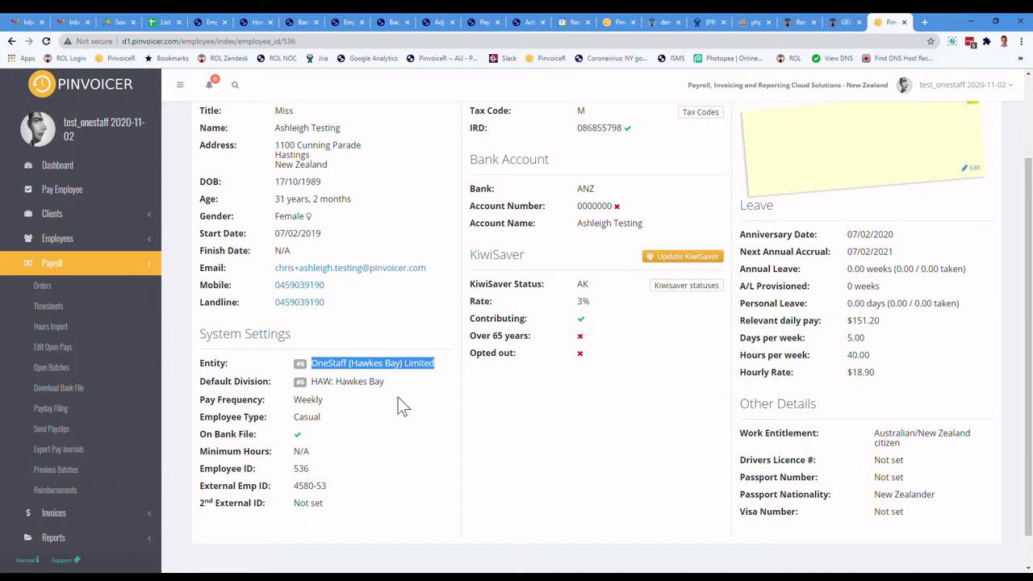
scroll(403, 404, up, 2)
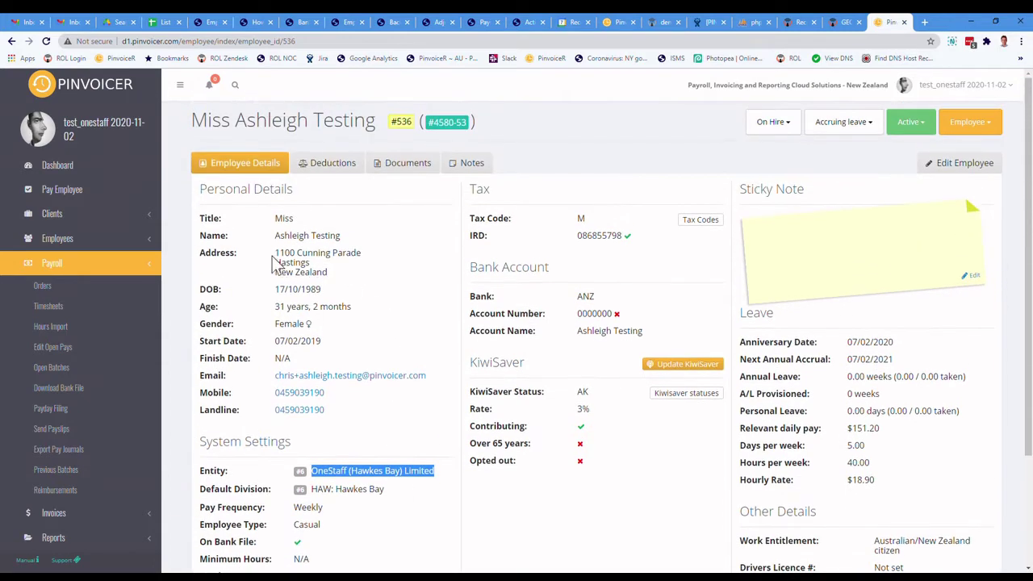
drag(274, 235, 363, 233)
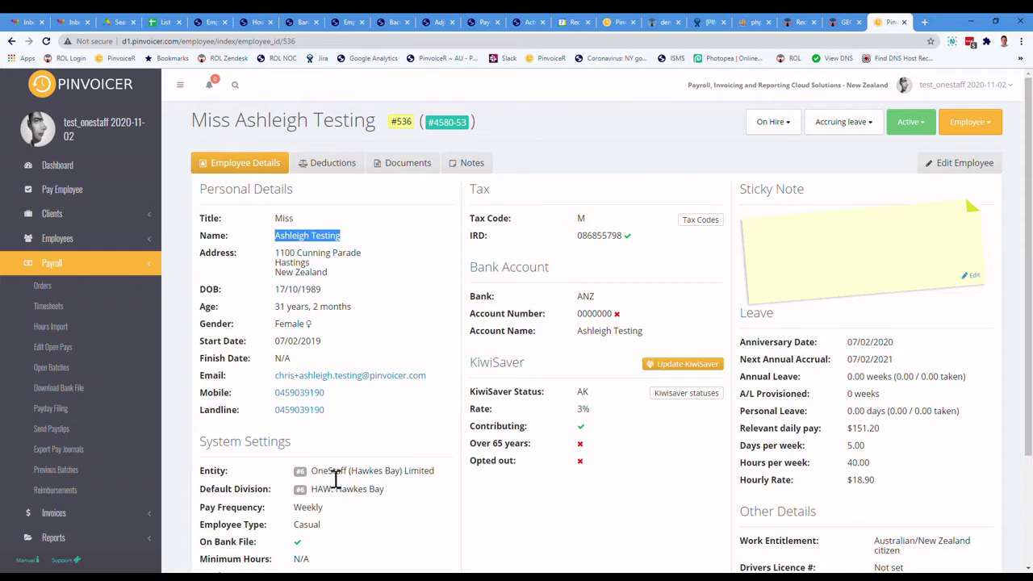
drag(314, 474, 433, 479)
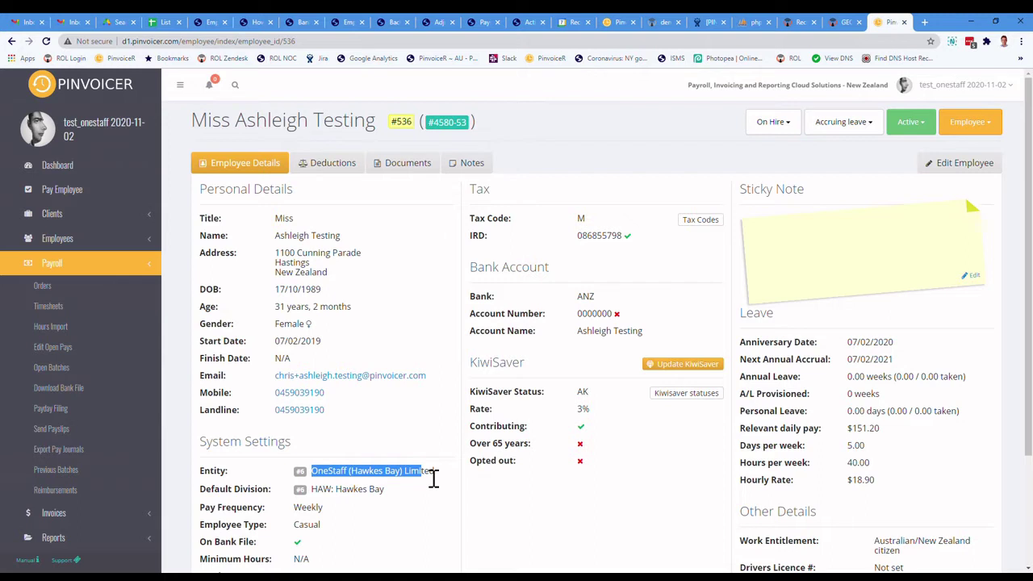
scroll(356, 442, down, 1)
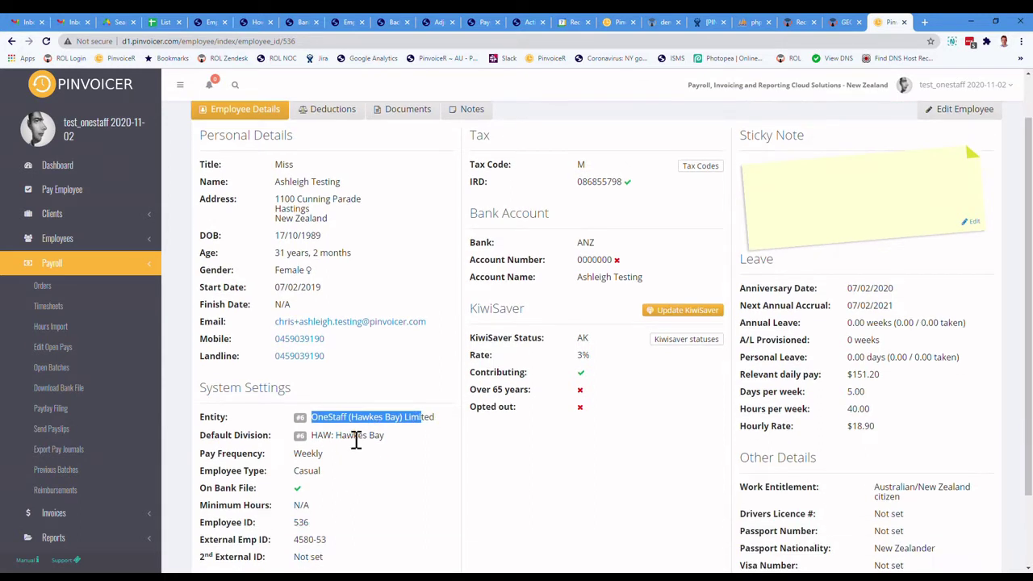
Compare the employee ID and external employee ID in the system settings with the identifiers beside the employee's name
double_click(304, 523)
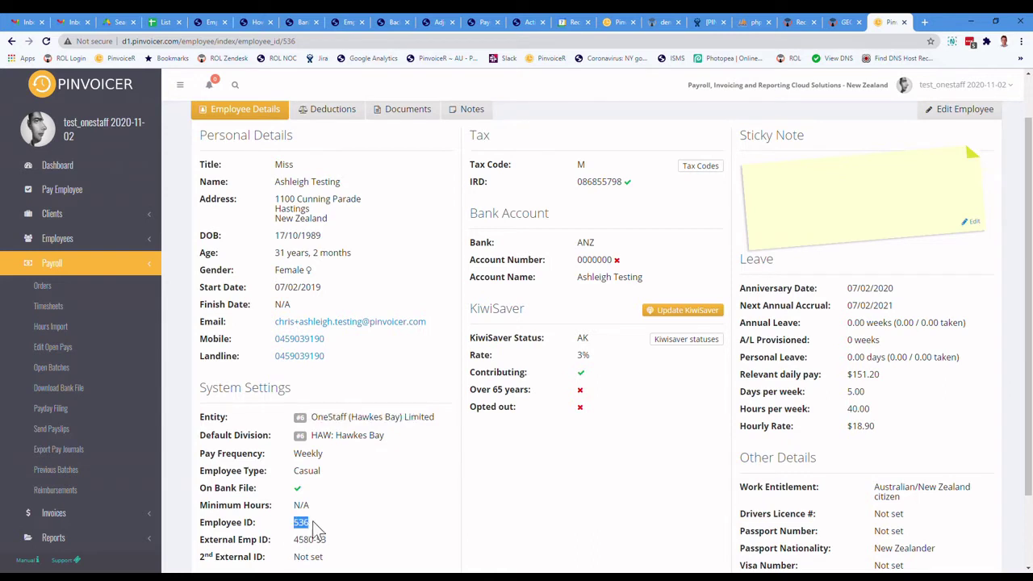
scroll(388, 506, down, 2)
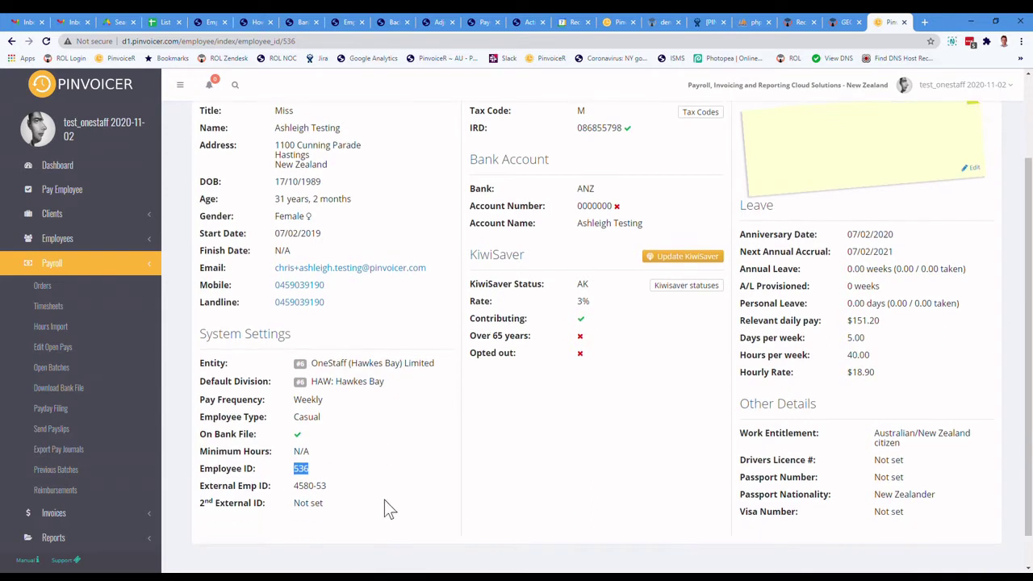
triple_click(303, 486)
scroll(361, 484, up, 3)
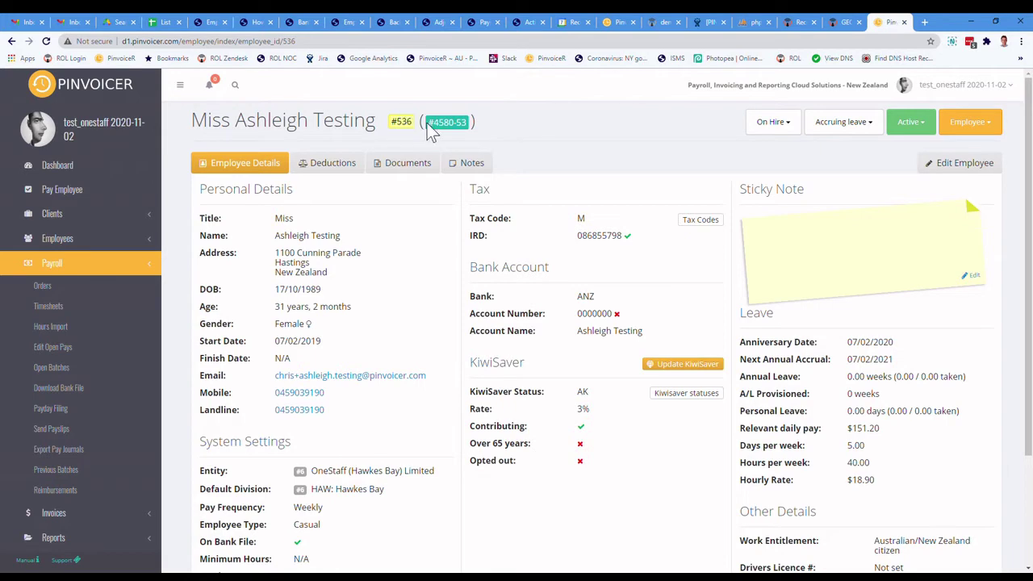
scroll(369, 307, down, 3)
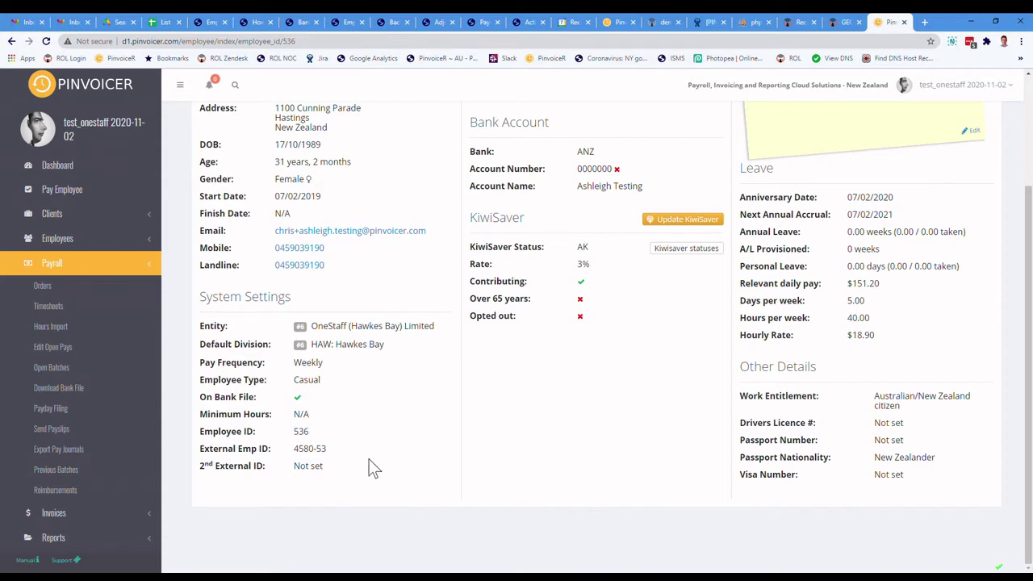
scroll(369, 460, up, 2)
scroll(373, 471, up, 2)
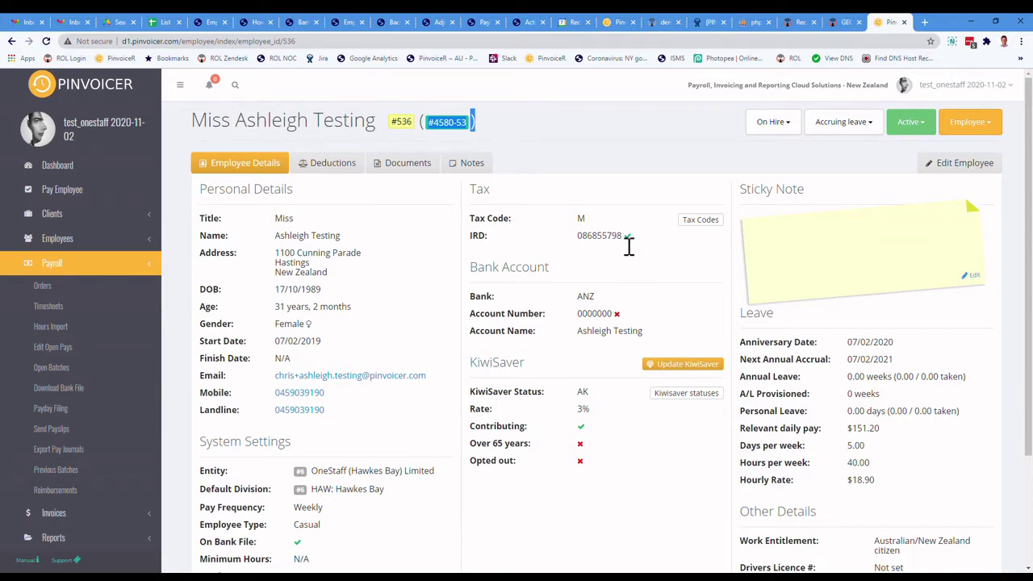
Inspect the employee's KiwiSaver configuration without changing it, and view the explanation of the KiwiSaver statuses
click(677, 368)
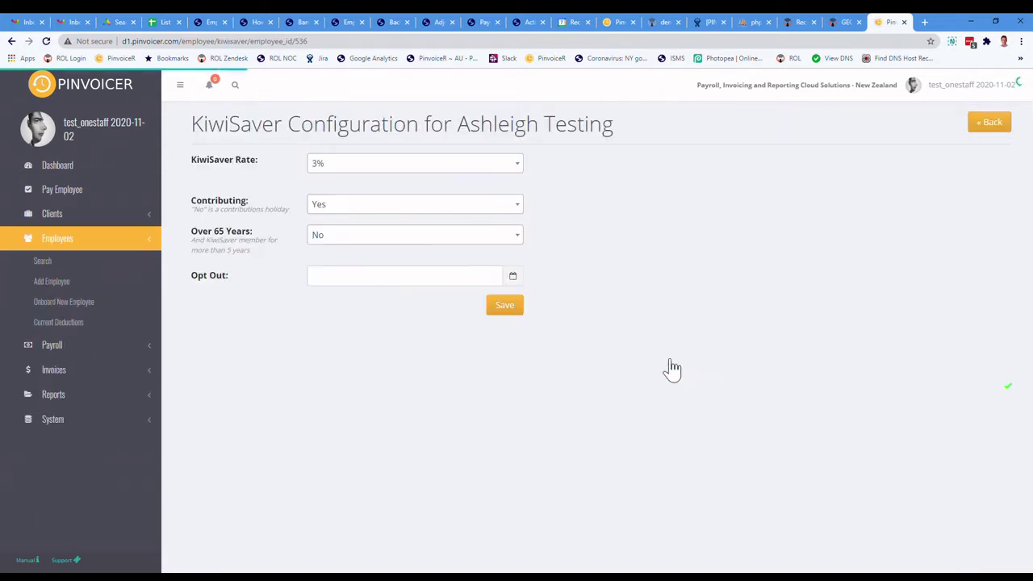
click(999, 125)
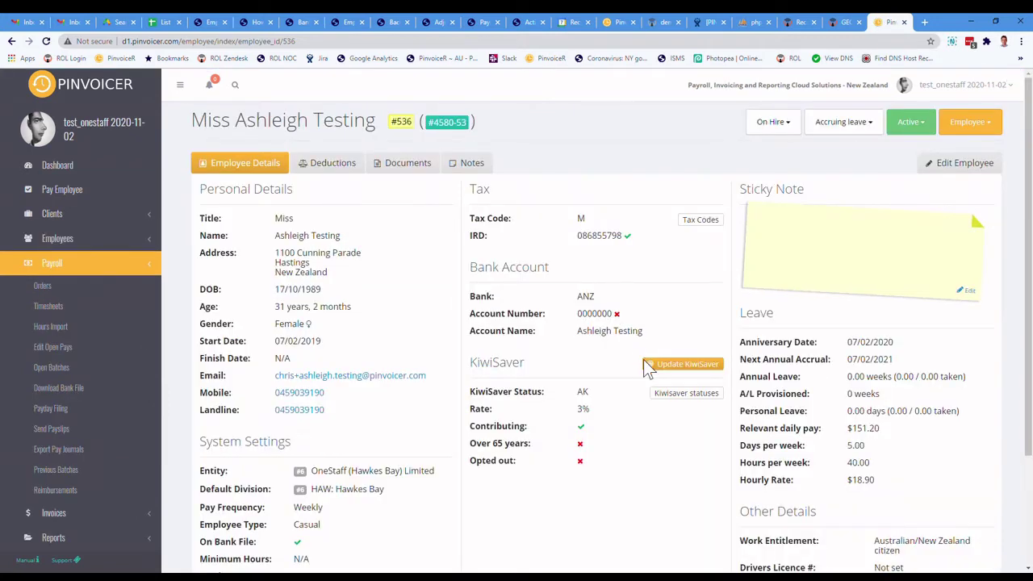
click(682, 396)
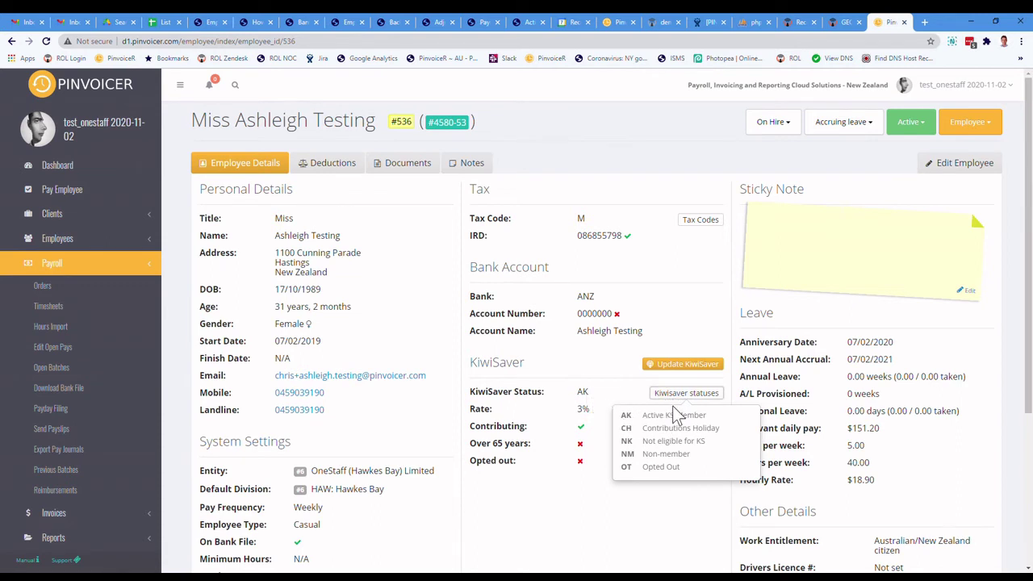
click(692, 397)
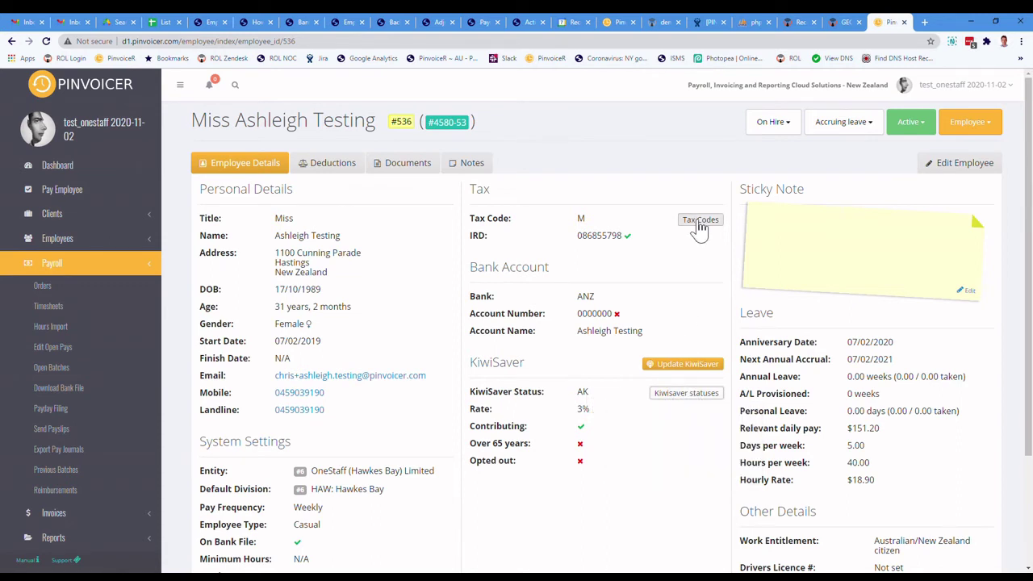
Read through the reference list of tax codes and close it
click(699, 225)
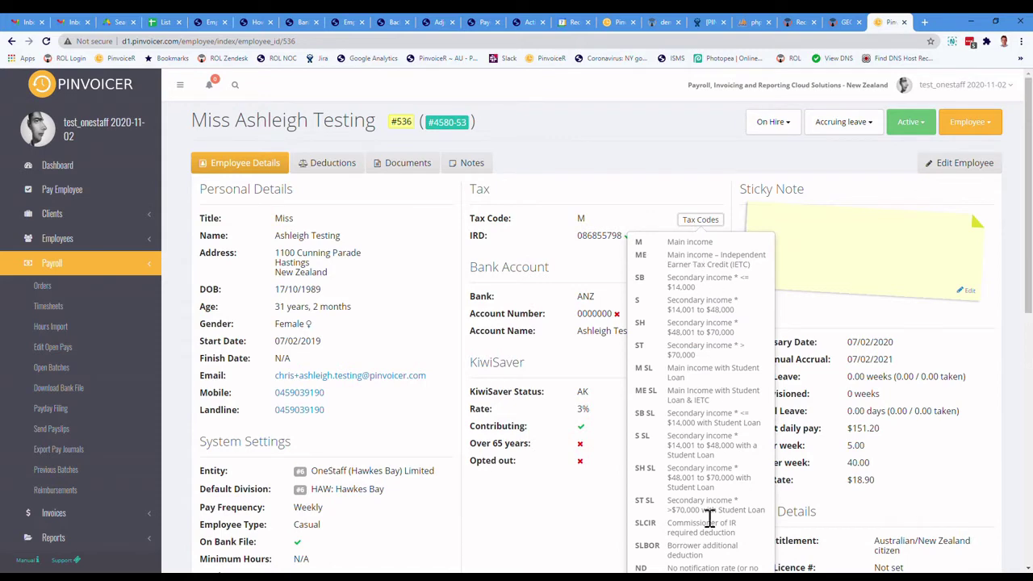
scroll(731, 476, down, 3)
scroll(731, 473, up, 3)
click(714, 229)
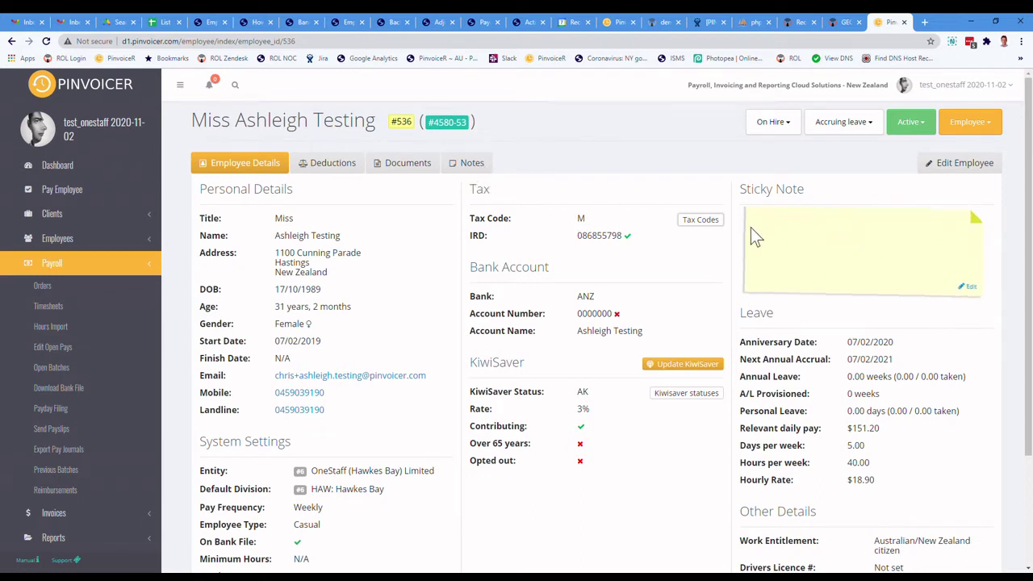
Write "This is a test.." on the employee's sticky note and save it
click(968, 286)
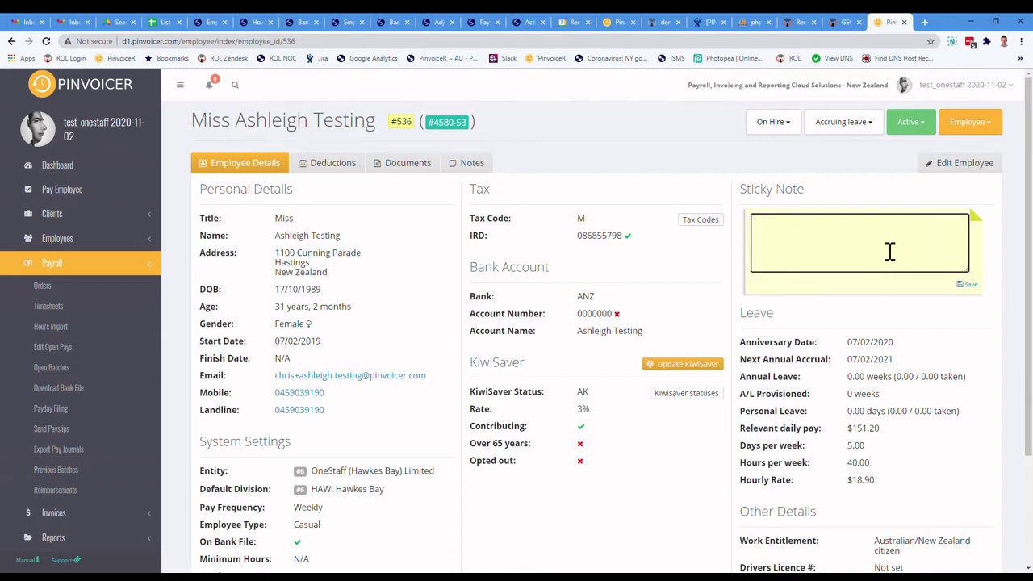
text(This is a test..)
click(967, 284)
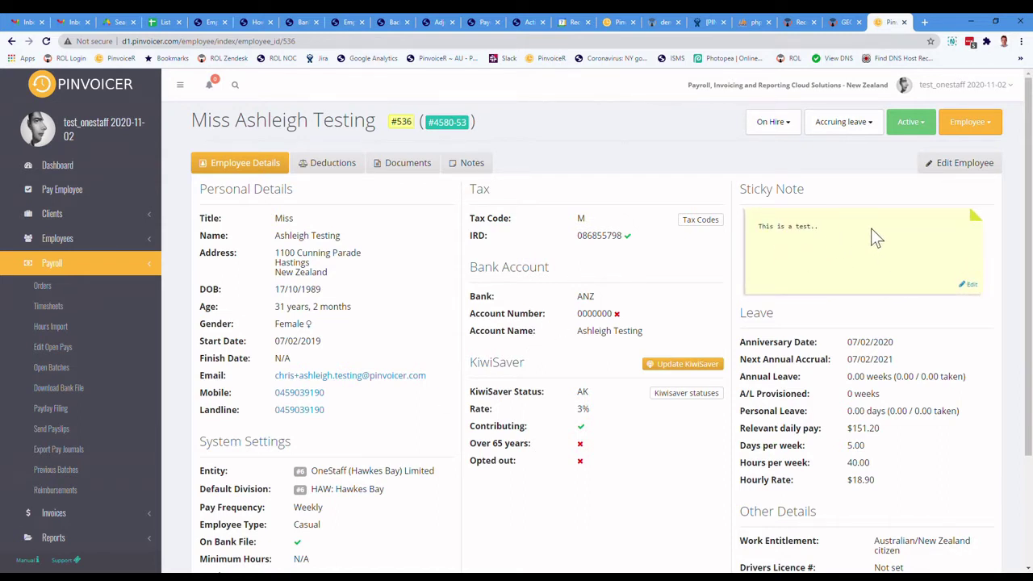
Add a new note reading "jhdsjhsdh" to the employee's notes
click(473, 165)
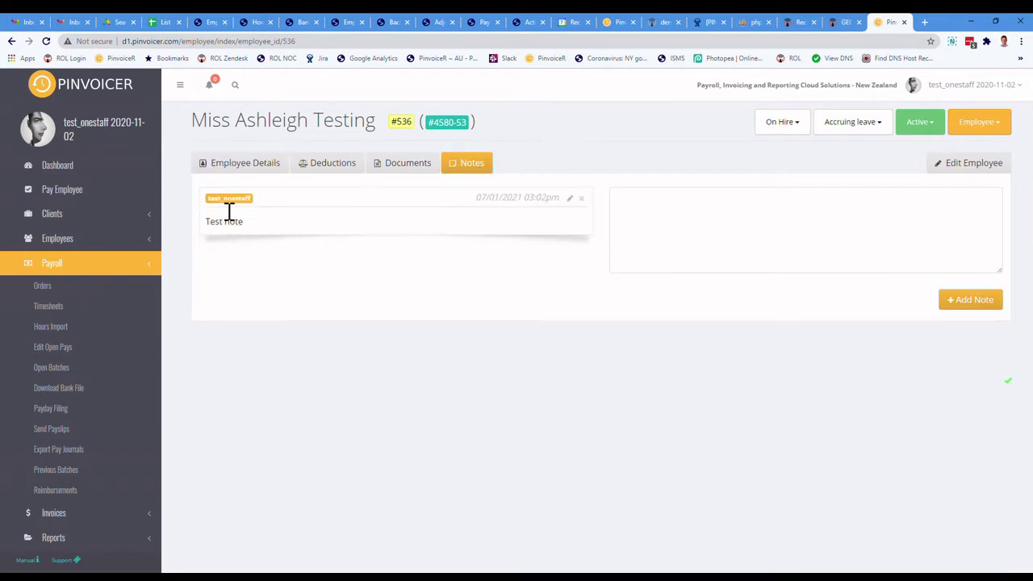
click(749, 232)
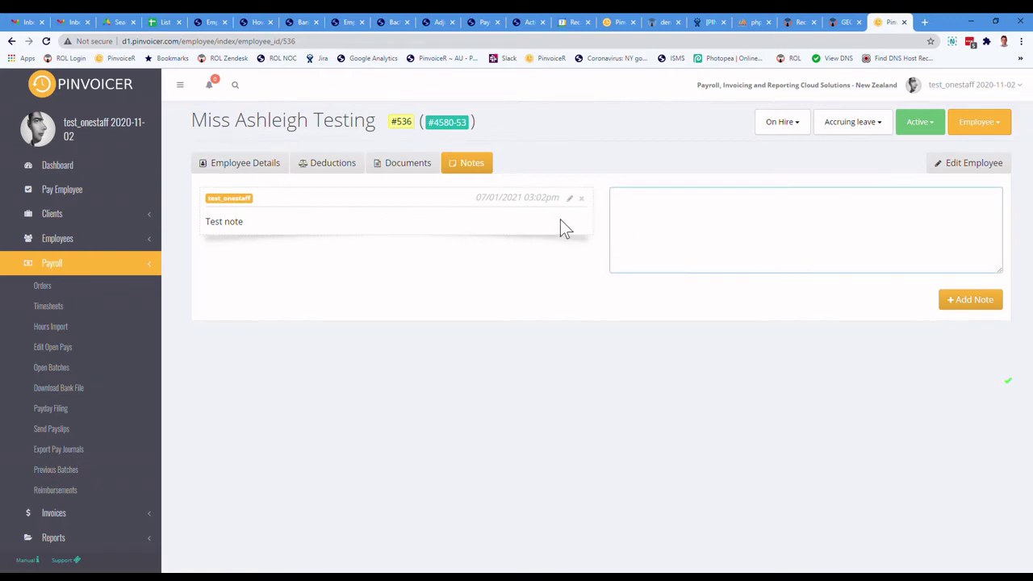
text(jhdsjhsdh)
click(987, 307)
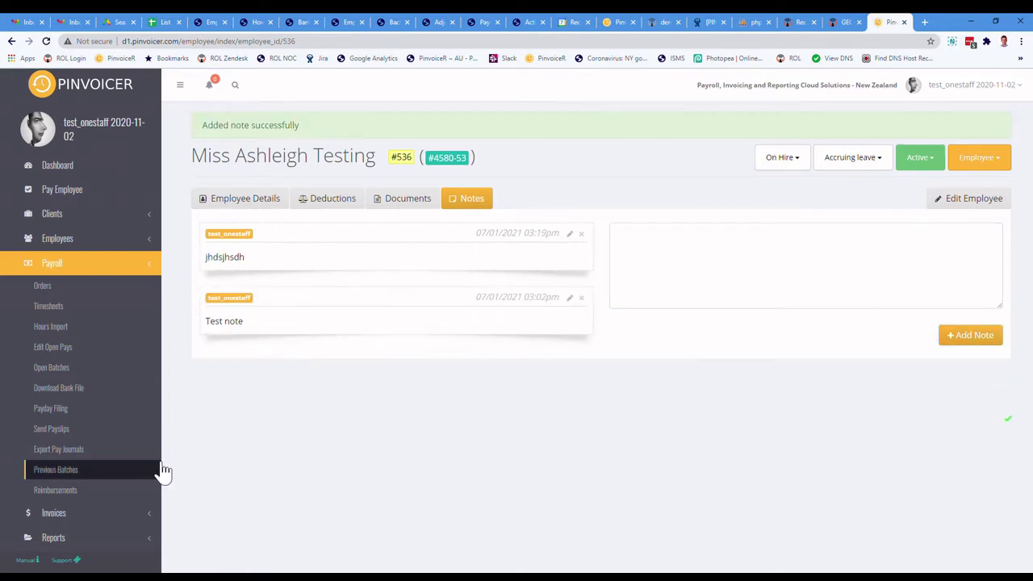
Return to the employee details and review the leave information and other details
click(248, 202)
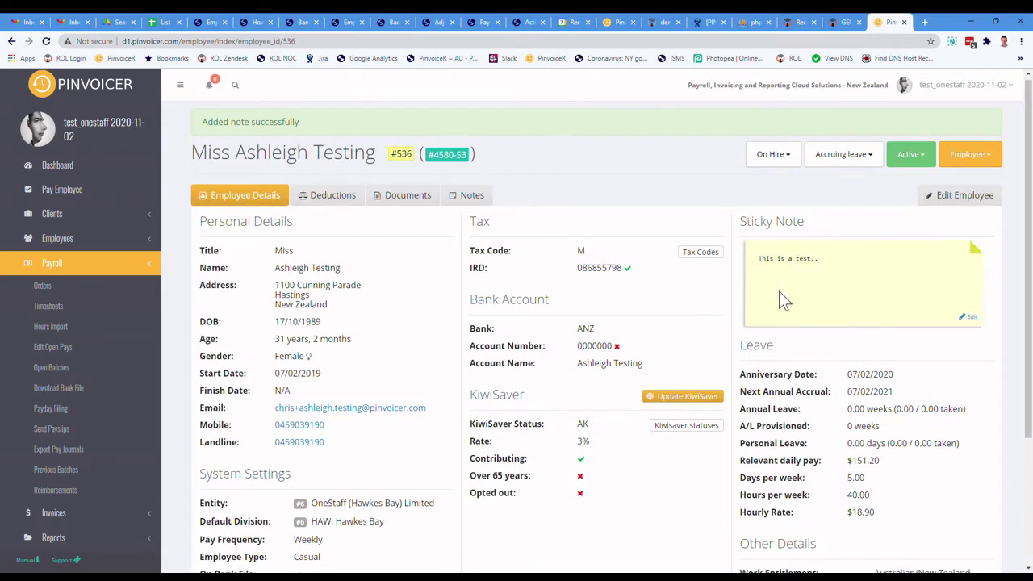
scroll(884, 197, down, 2)
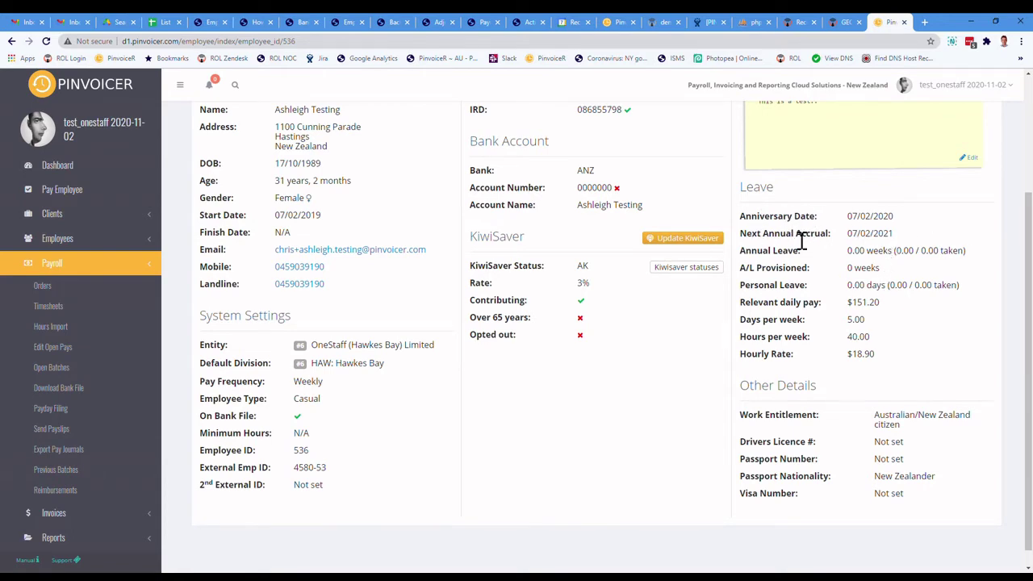
scroll(801, 239, up, 2)
scroll(892, 289, down, 1)
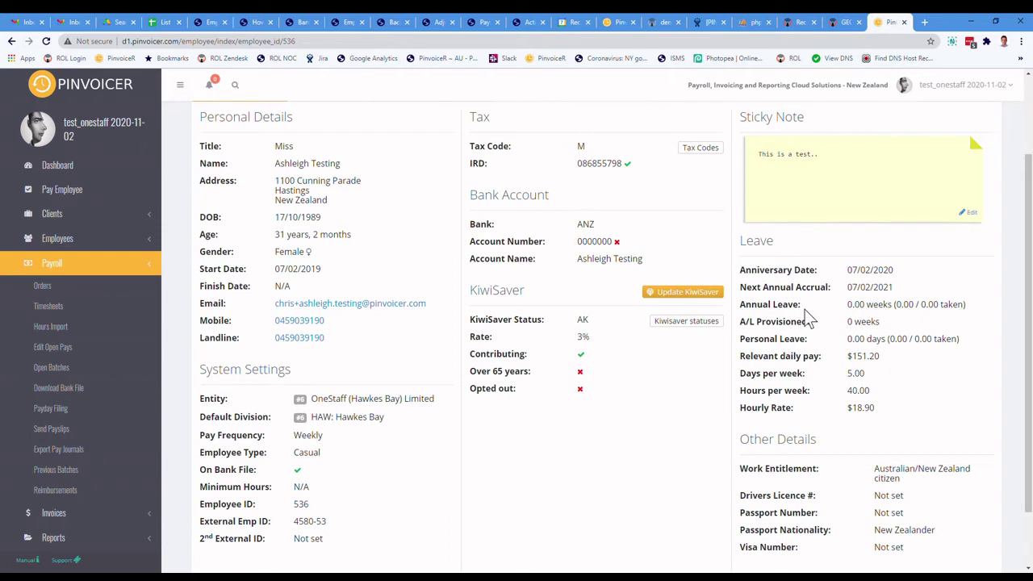
scroll(845, 295, down, 2)
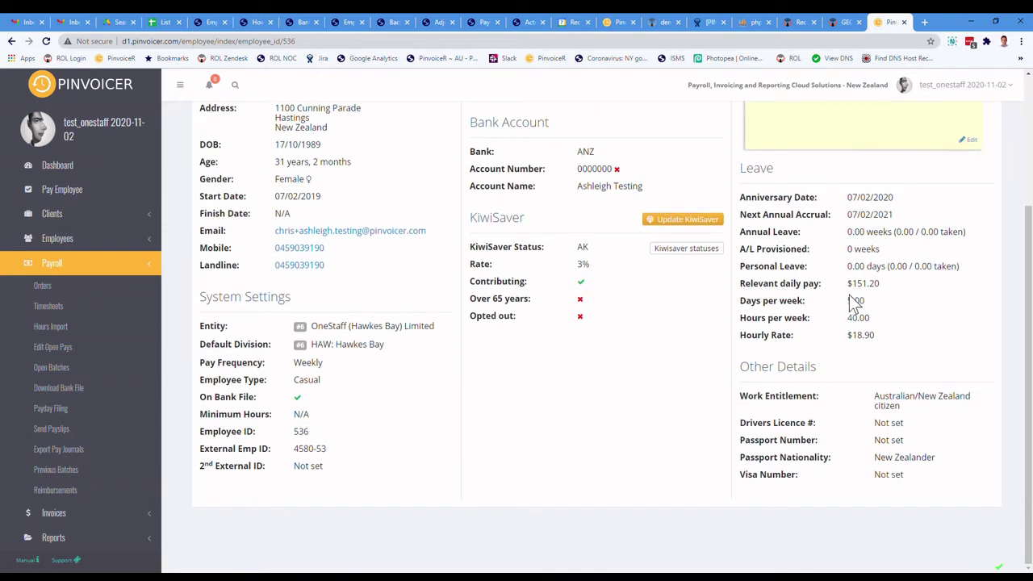
scroll(854, 304, up, 3)
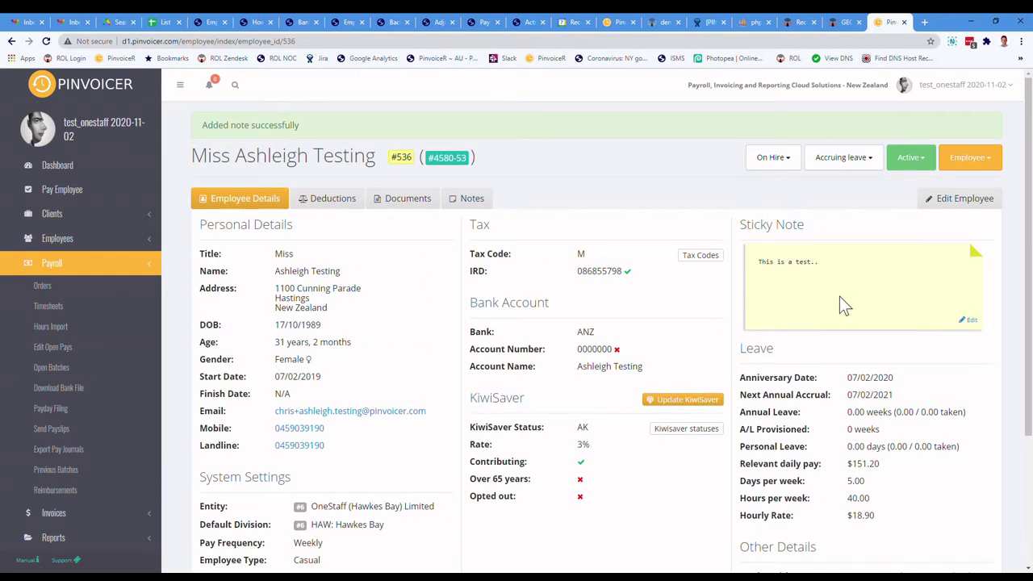
View the employee's deductions and uploaded documents, and return to the employee details
click(327, 202)
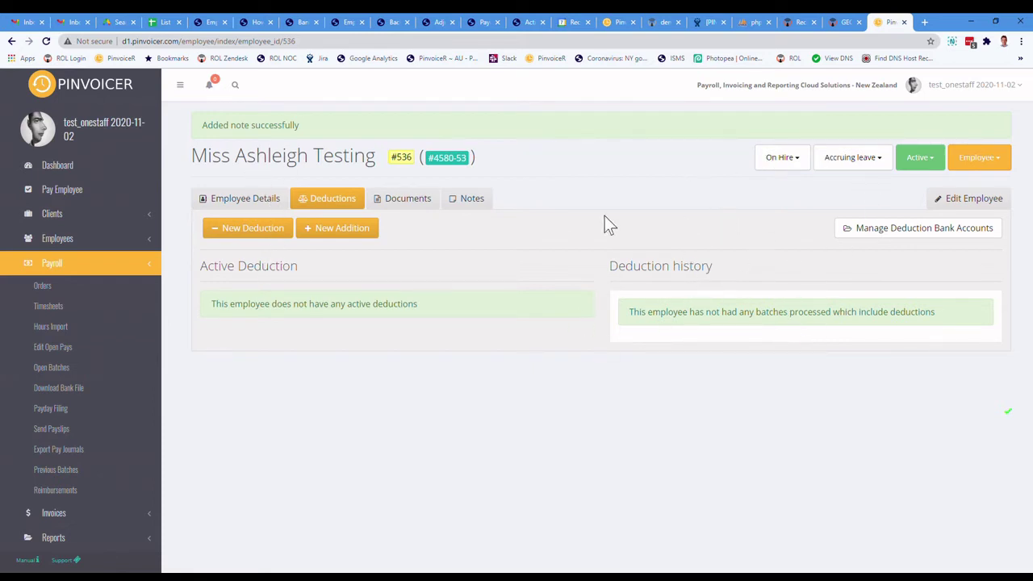
click(419, 211)
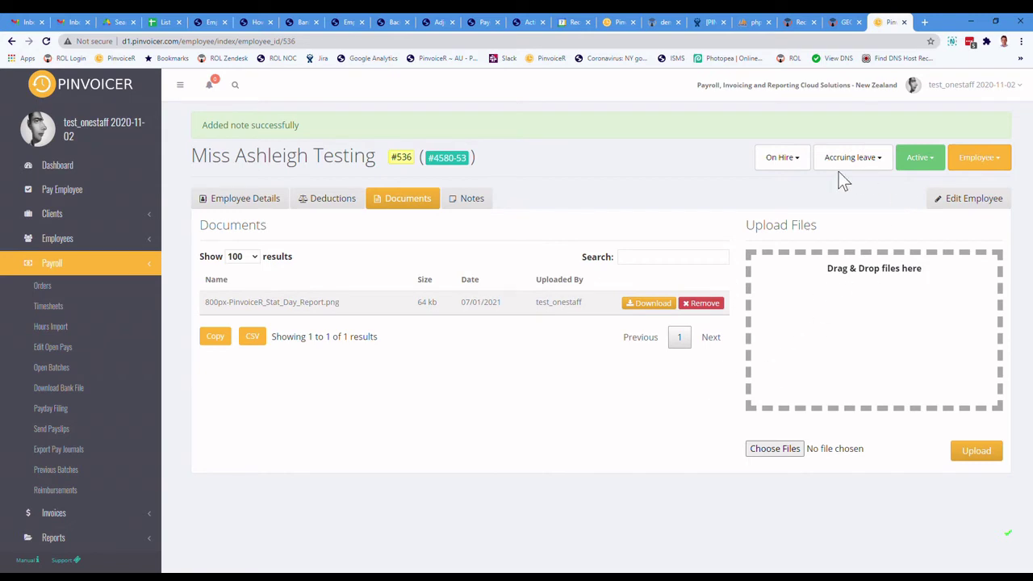
click(258, 201)
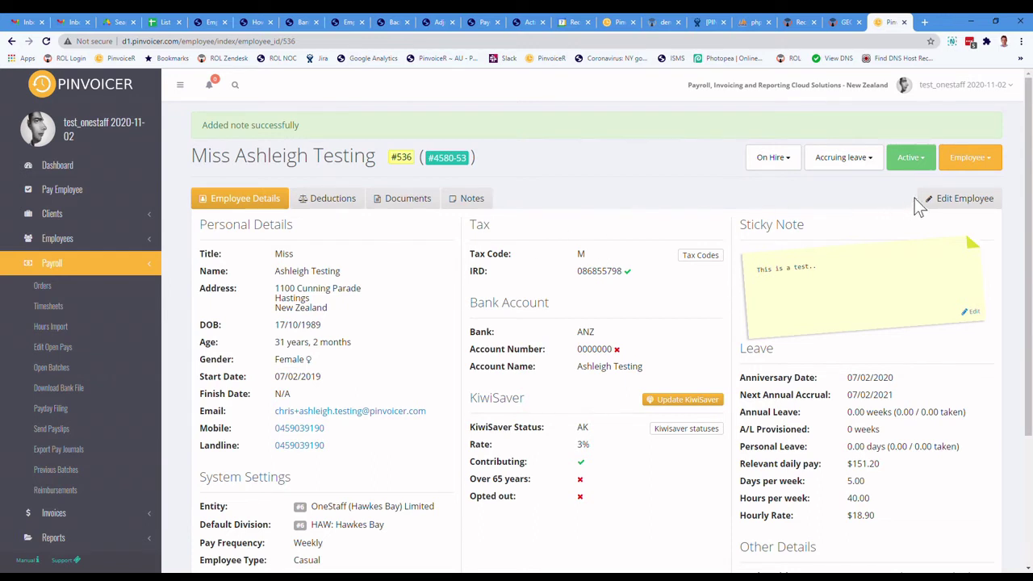
View the available employee actions and the deactivation form, and return to the employee record without deactivating the employee
click(997, 163)
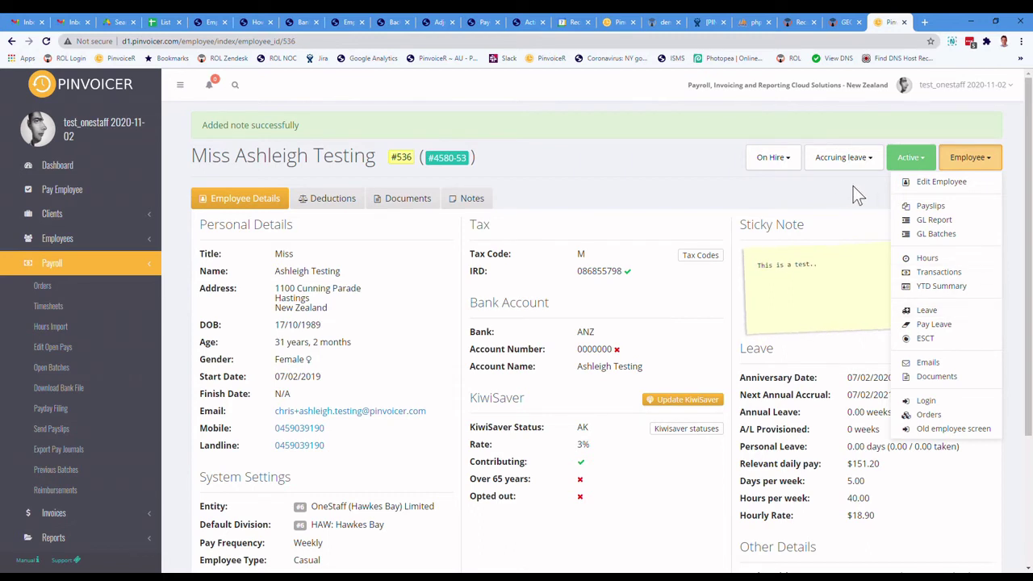
click(981, 166)
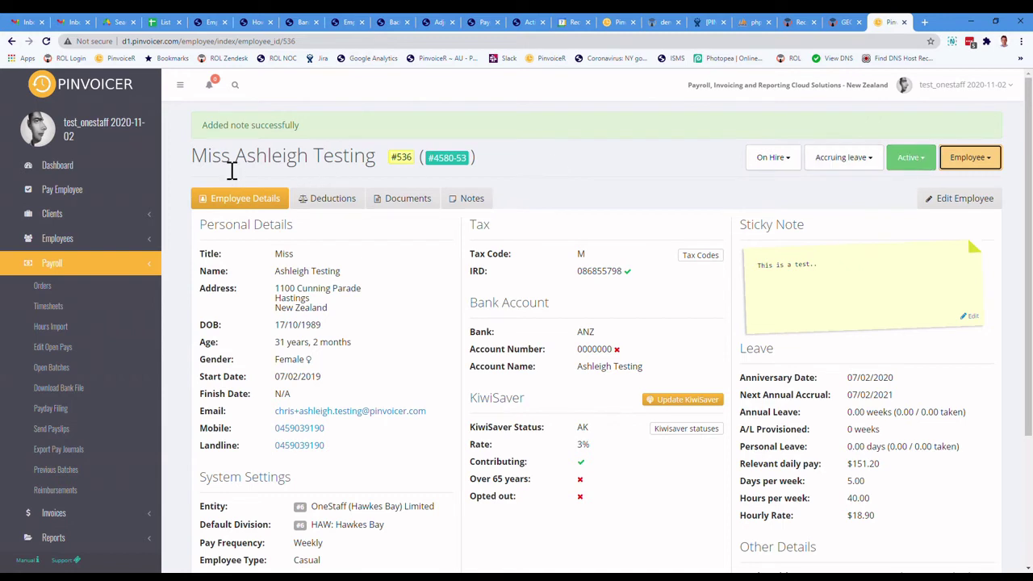
click(927, 165)
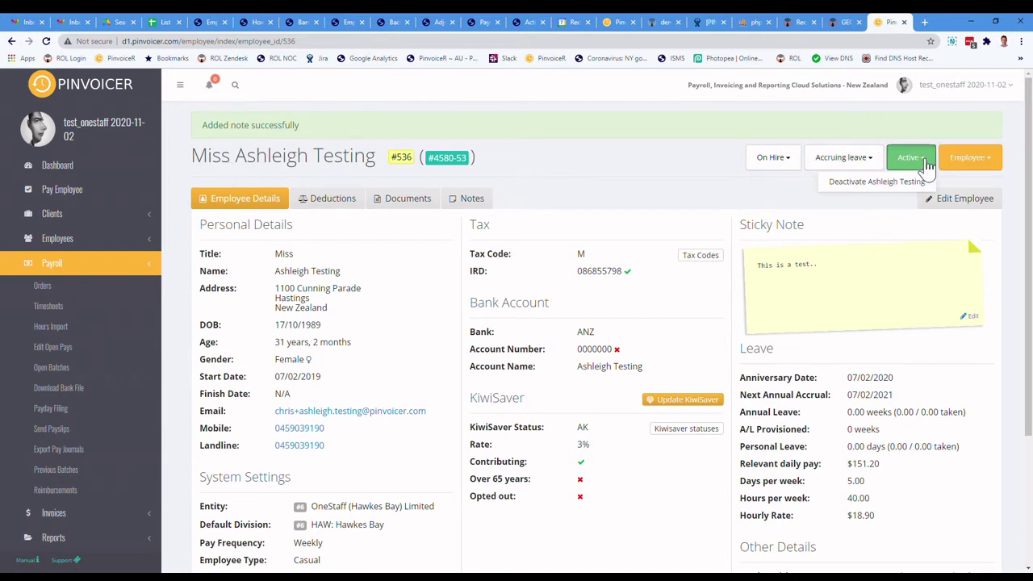
click(876, 182)
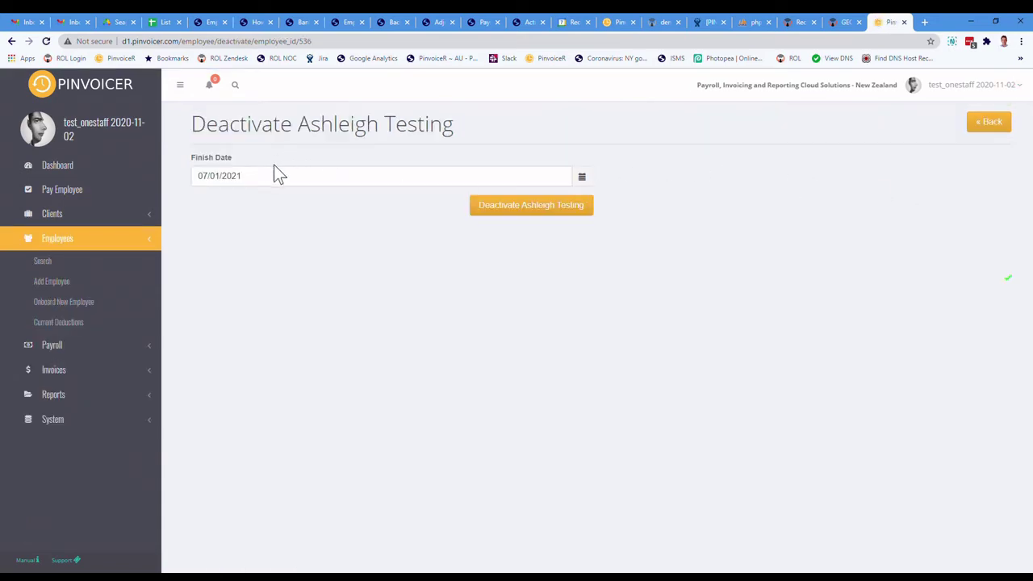
click(11, 41)
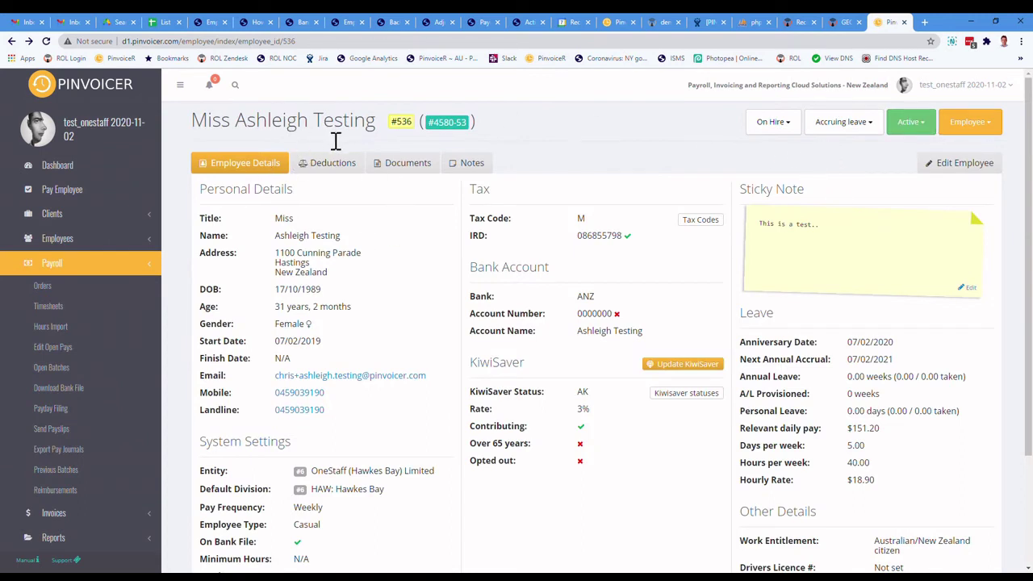
View the available options for the employee's leave accrual and on-hire status without changing either setting
click(846, 129)
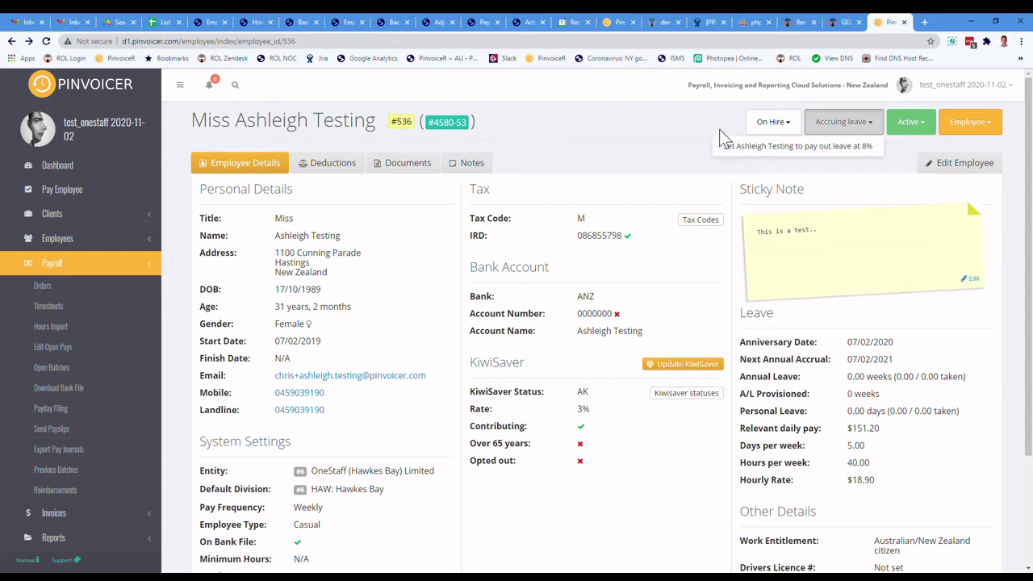
click(666, 123)
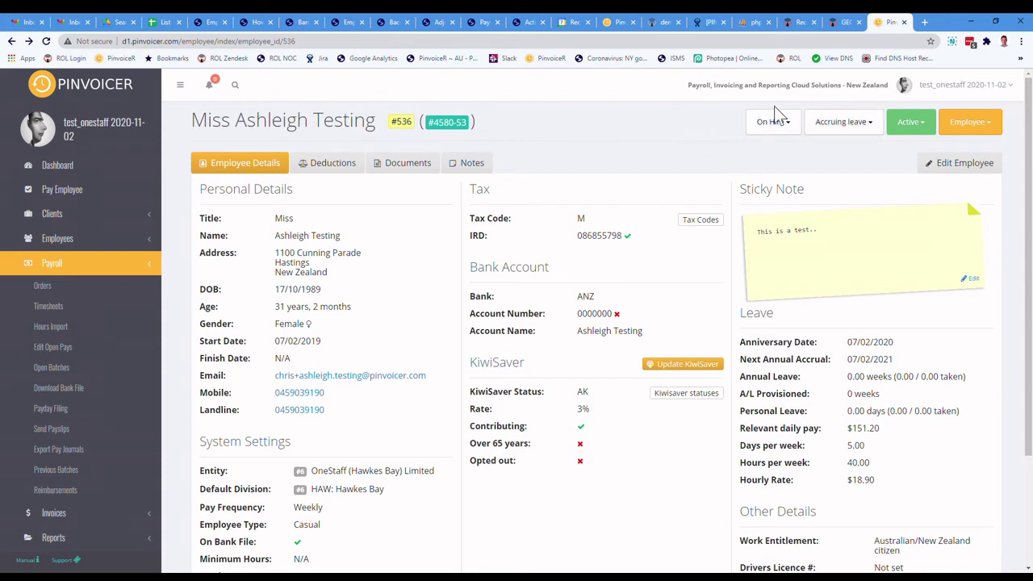
click(787, 124)
click(785, 131)
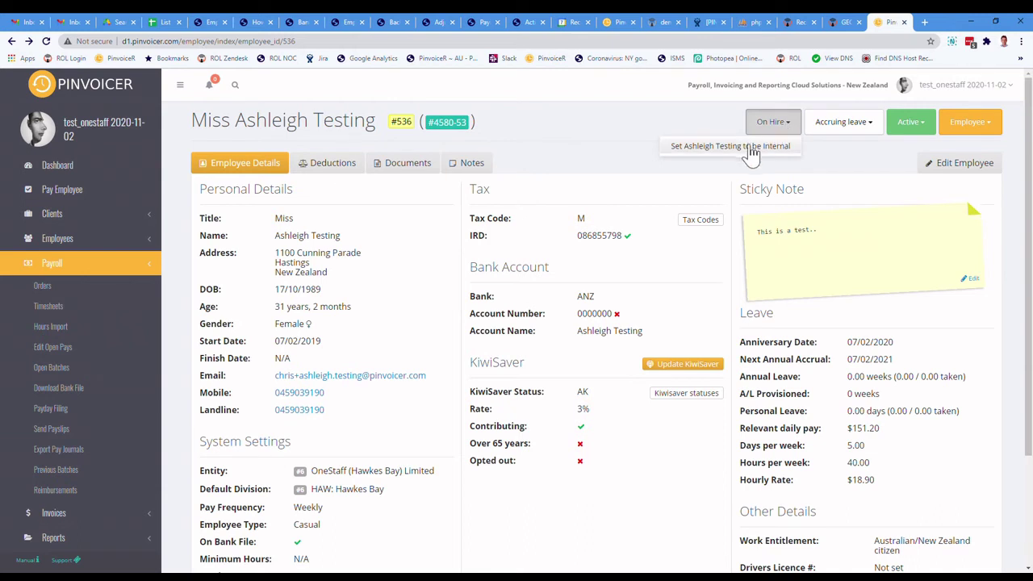
click(817, 162)
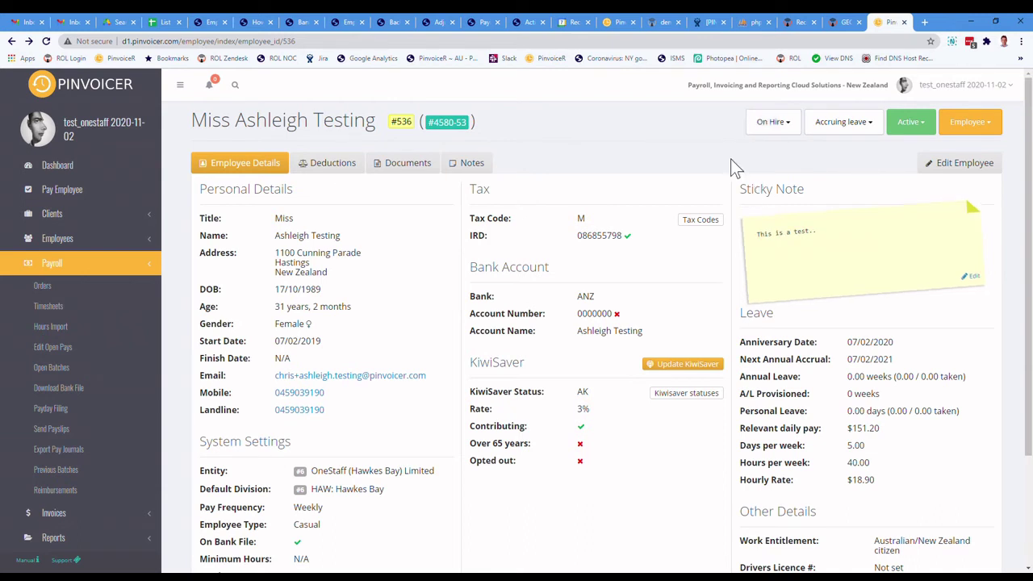
Open the employee's details for editing and review the personal, contact, tax, bank, student loan, work entitlement and system settings sections
scroll(658, 184, down, 2)
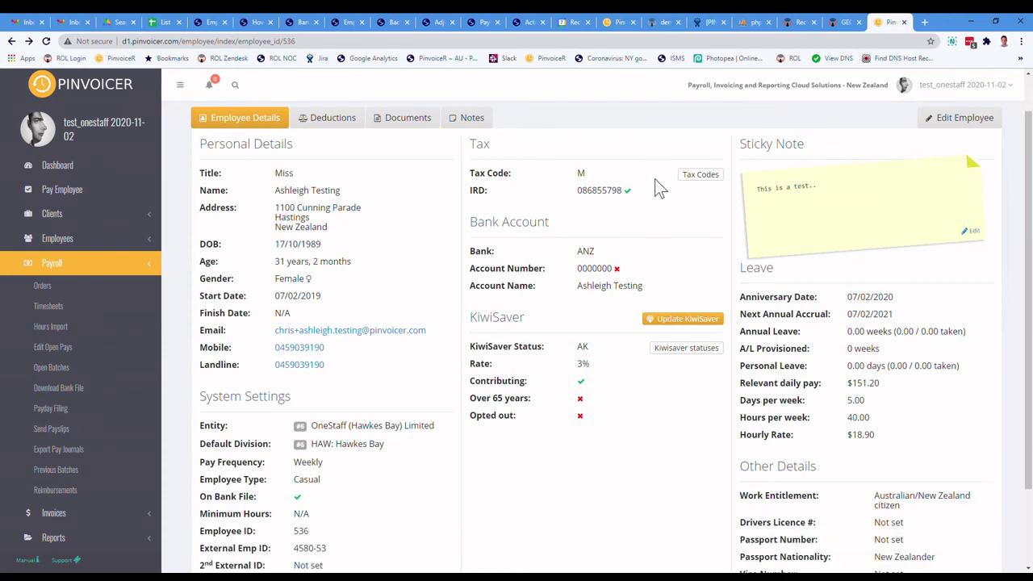
scroll(655, 178, up, 2)
click(955, 167)
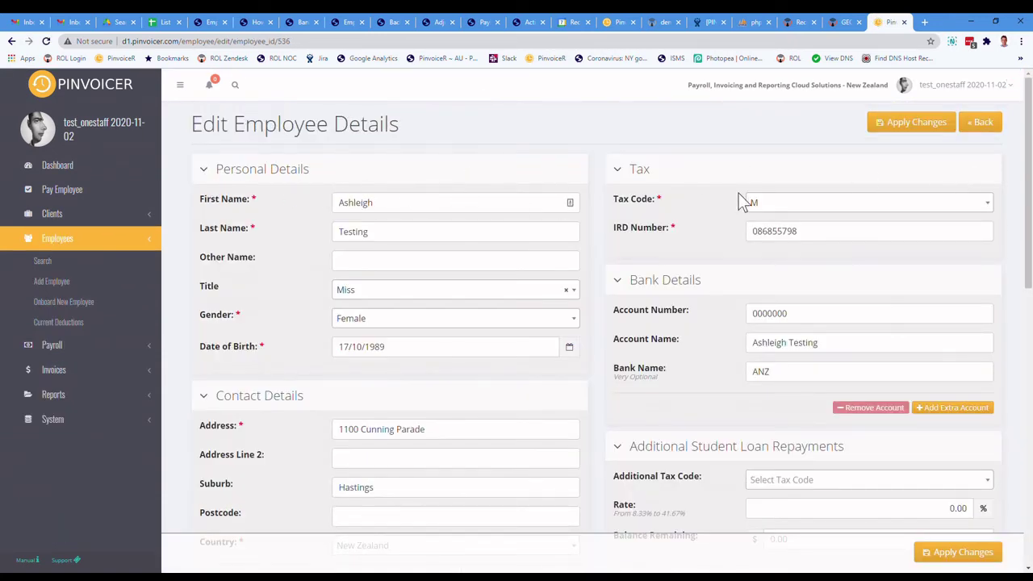
click(628, 174)
click(629, 174)
scroll(646, 283, down, 2)
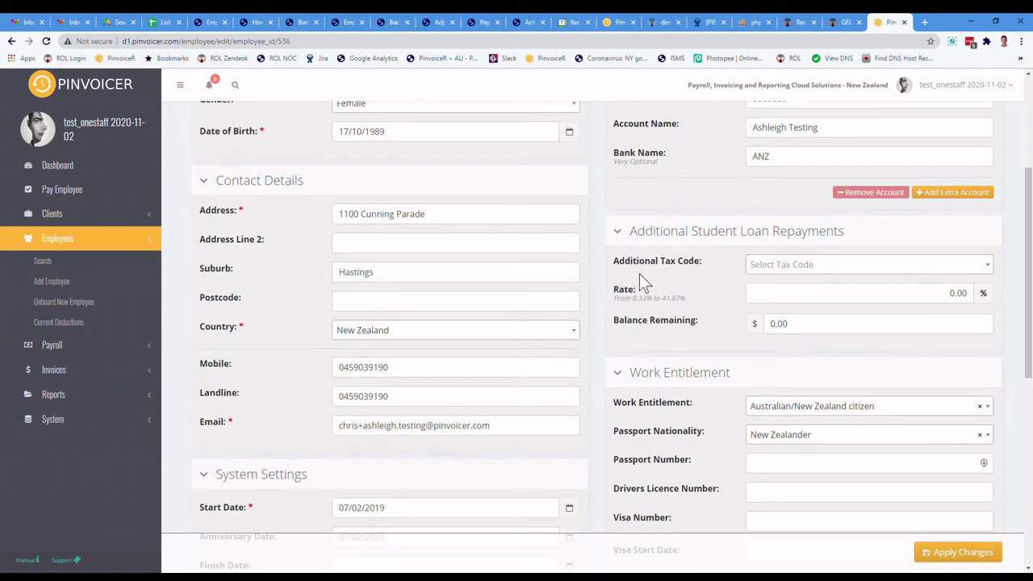
scroll(646, 279, down, 2)
scroll(646, 279, down, 2)
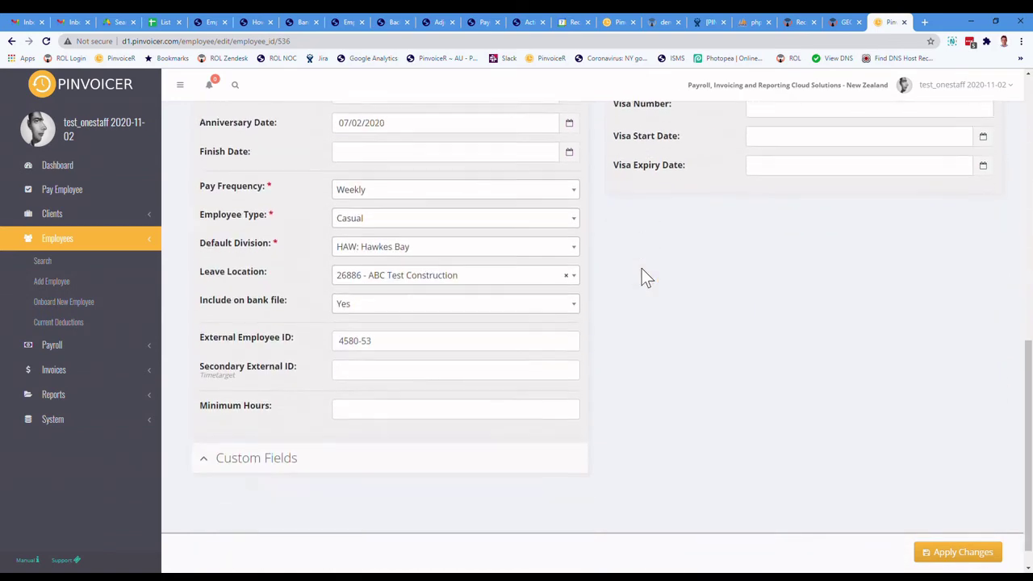
Expand the Custom Fields section to review its fields, collapse it again and return to the start of the edit form
click(216, 437)
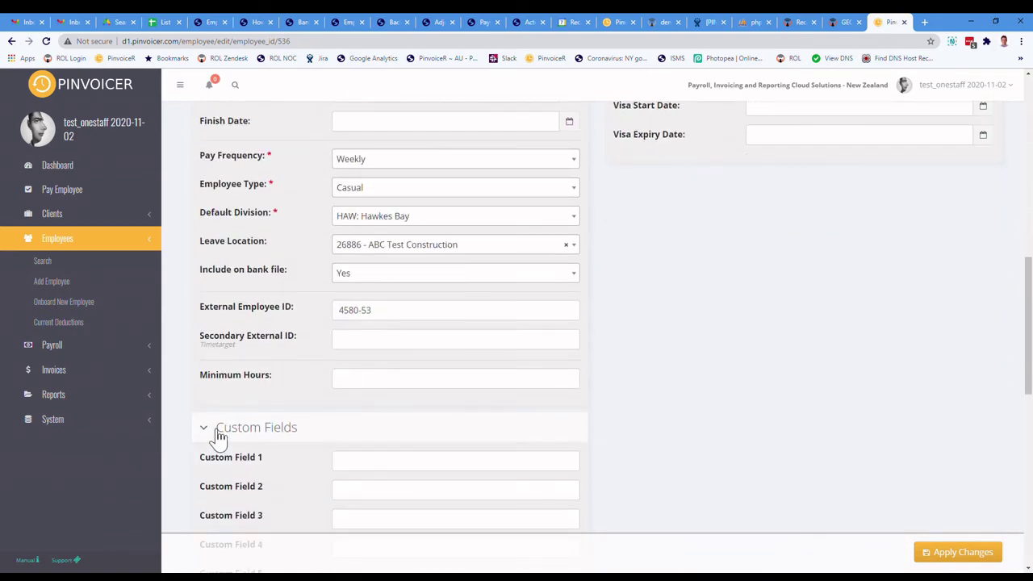
scroll(404, 399, down, 6)
scroll(411, 396, up, 8)
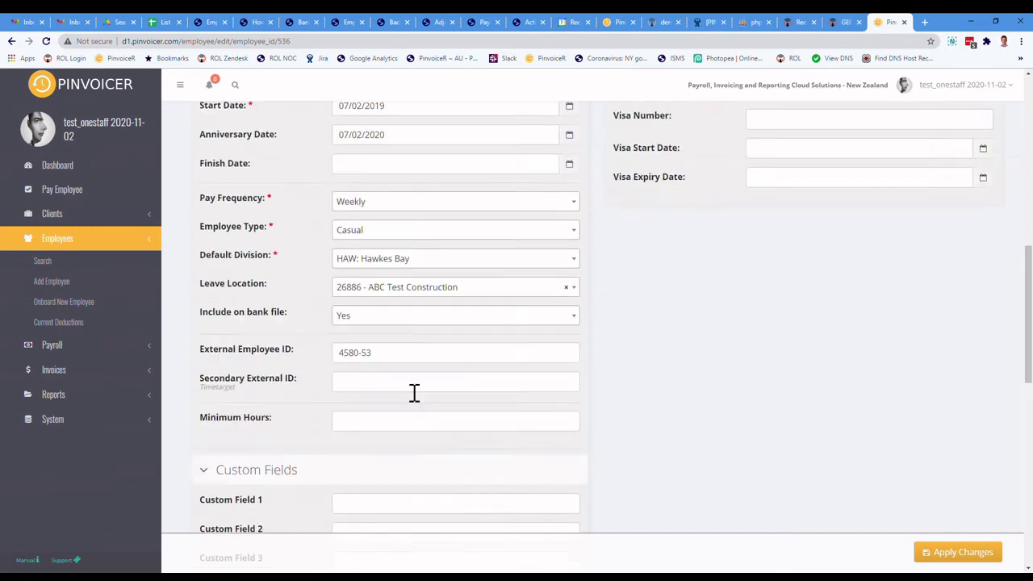
scroll(234, 449, down, 2)
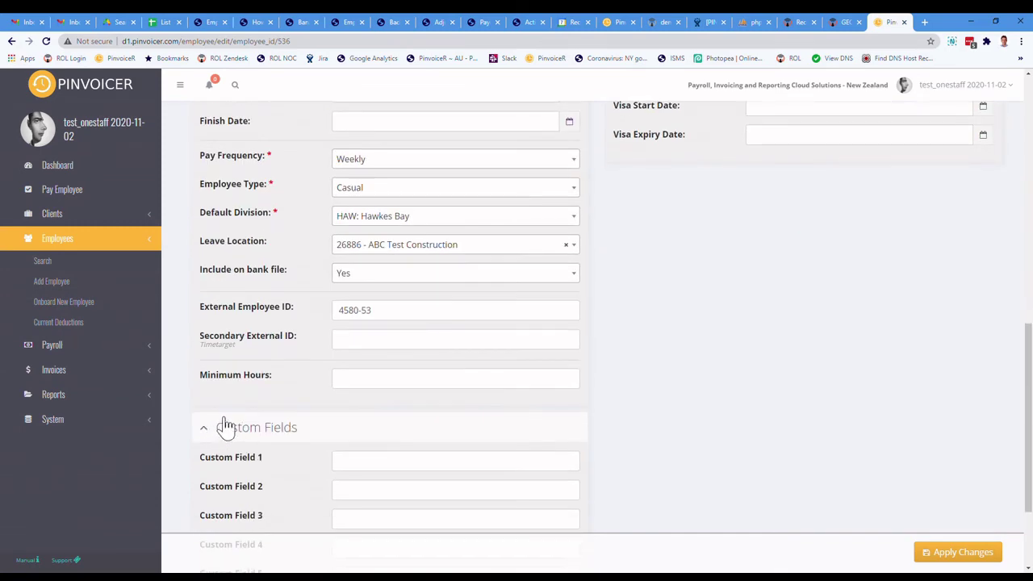
click(223, 423)
scroll(506, 364, up, 3)
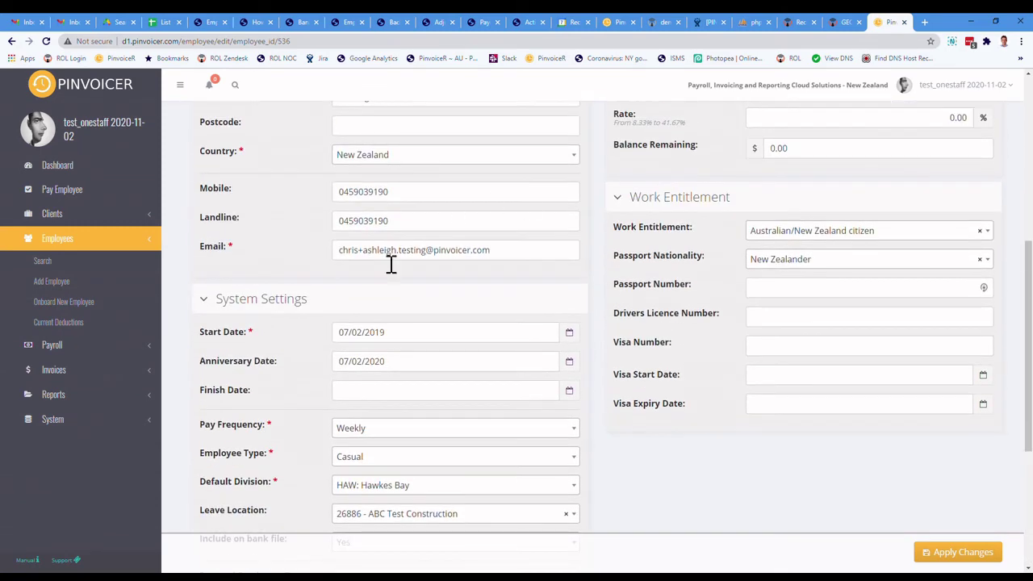
scroll(452, 270, up, 5)
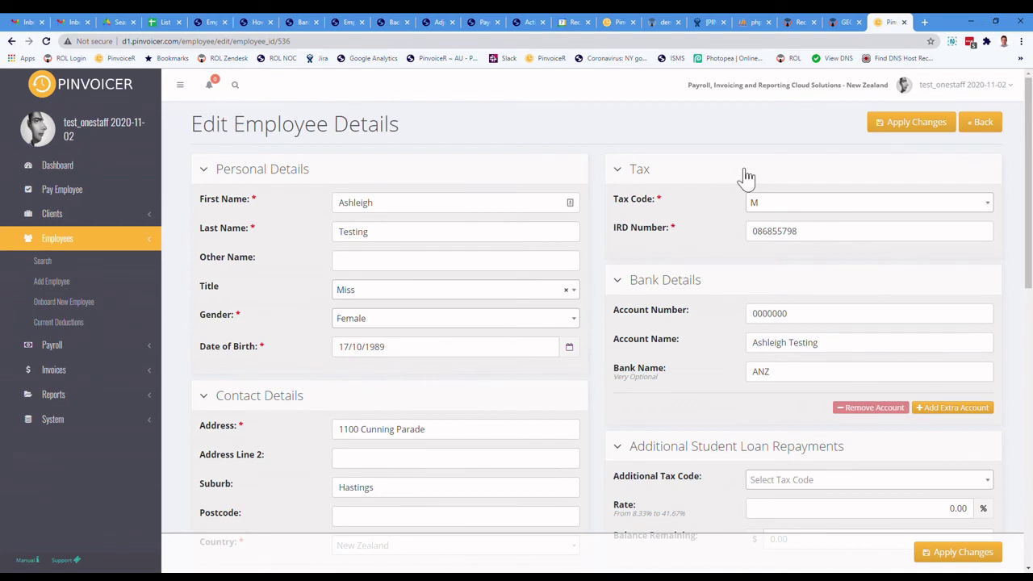
Apply the changes to the employee's details and review the notices and information on the employee record
click(915, 137)
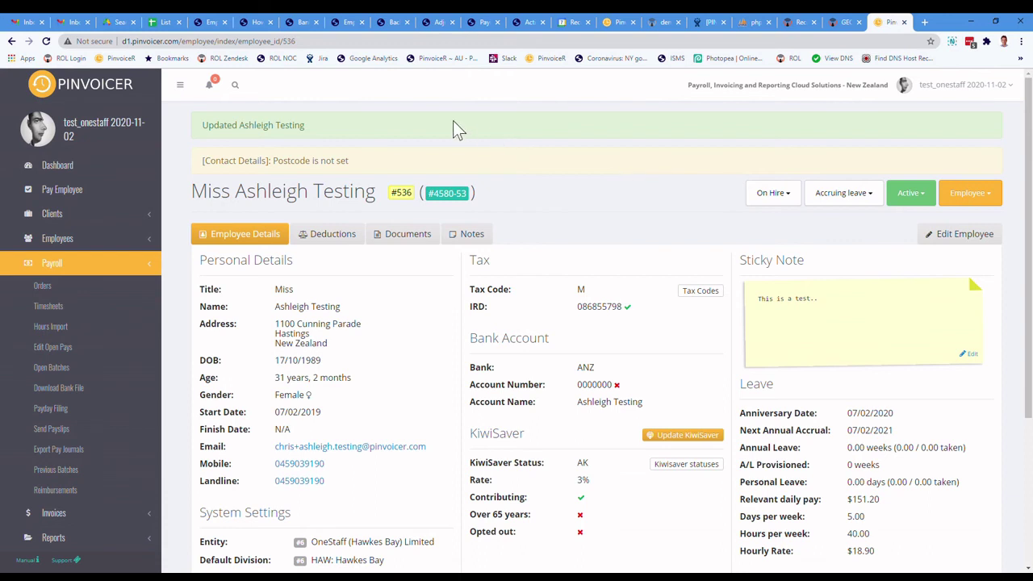
drag(275, 162, 623, 158)
click(346, 167)
scroll(417, 283, down, 3)
scroll(418, 283, up, 3)
View the employee actions, including the old employee screen option, and look over the employee details without choosing any action
click(985, 193)
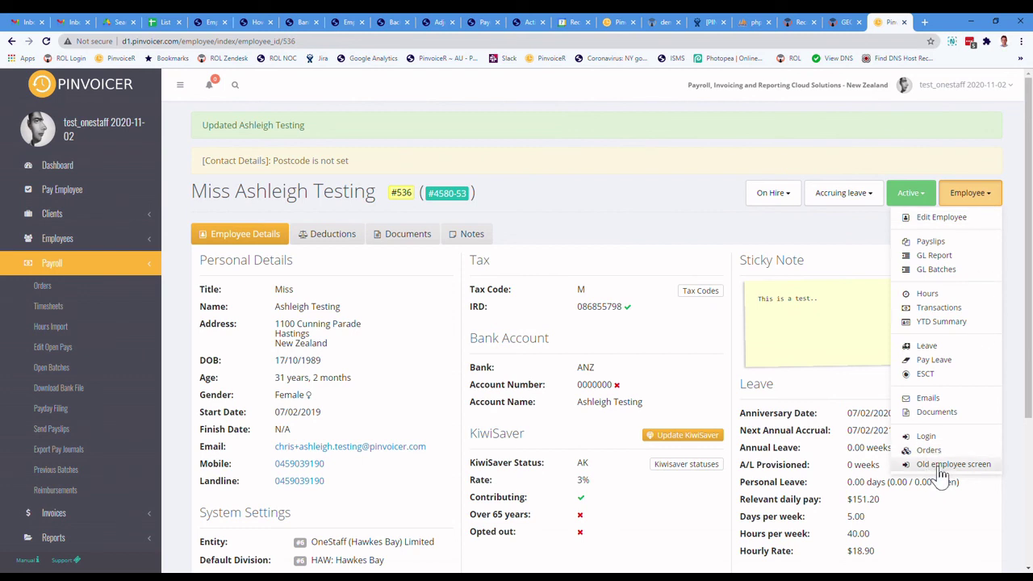
click(599, 250)
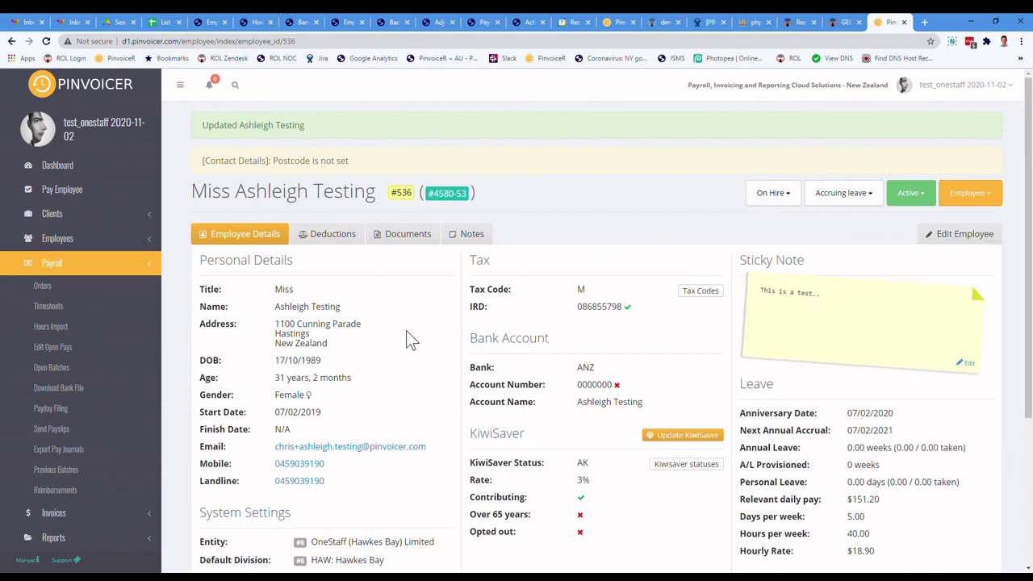
scroll(406, 330, down, 3)
scroll(485, 342, up, 3)
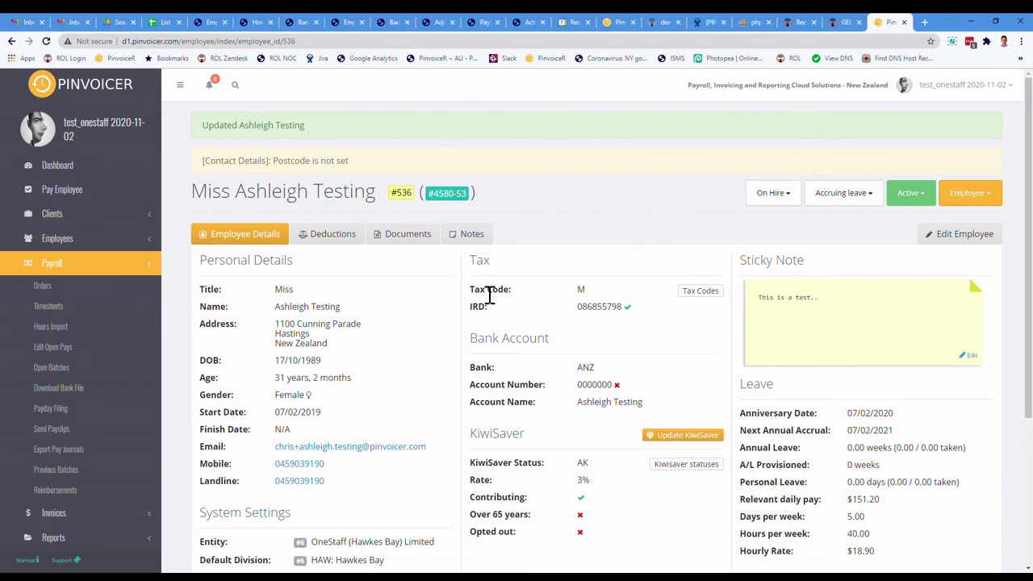
scroll(487, 296, down, 3)
scroll(487, 295, up, 3)
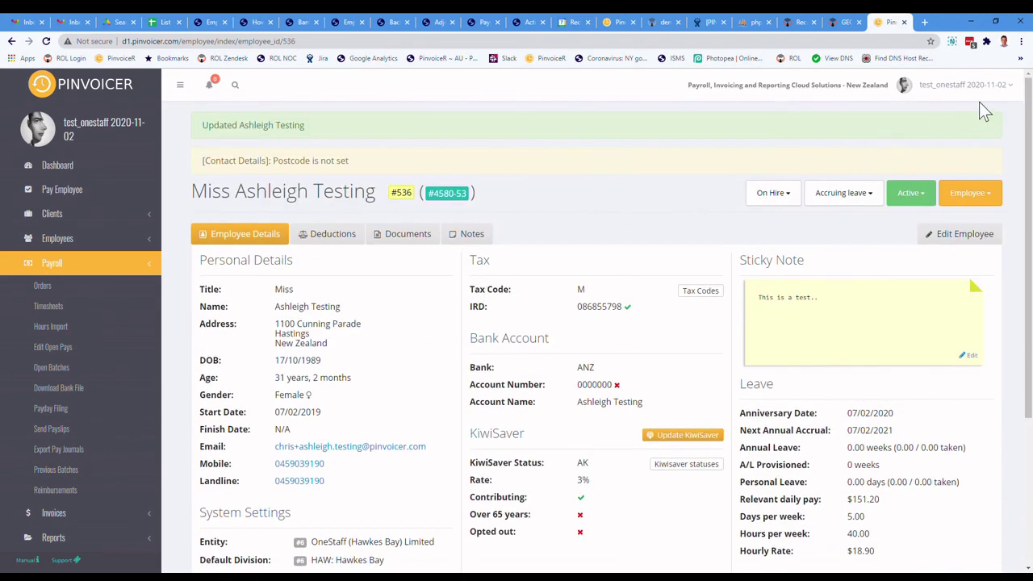